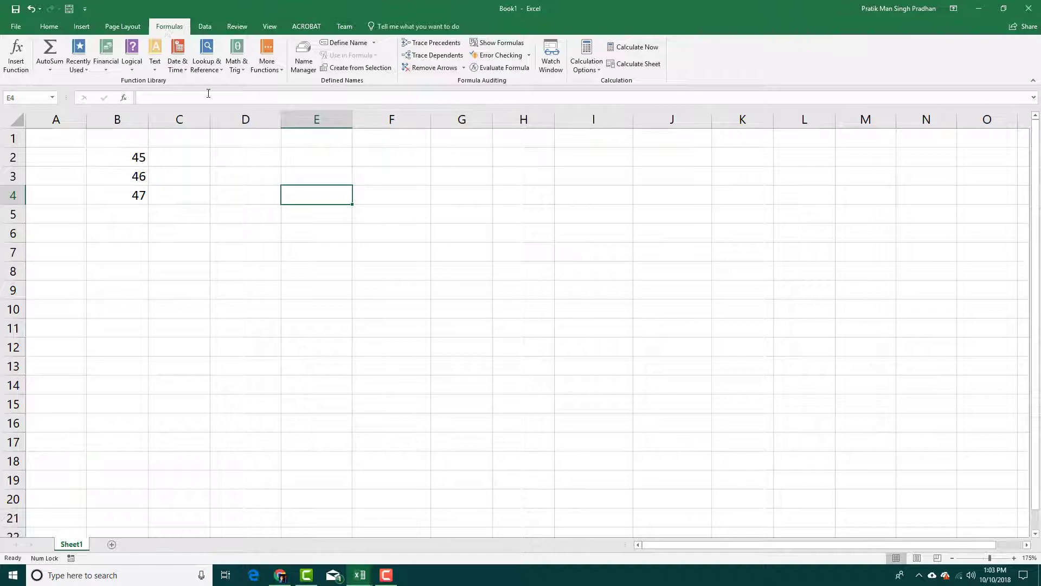
- Browse the Math & Trig and Lookup & Reference function categories
{"action": "left_click", "coordinate": [268, 71]}
{"action": "left_click", "coordinate": [244, 64]}
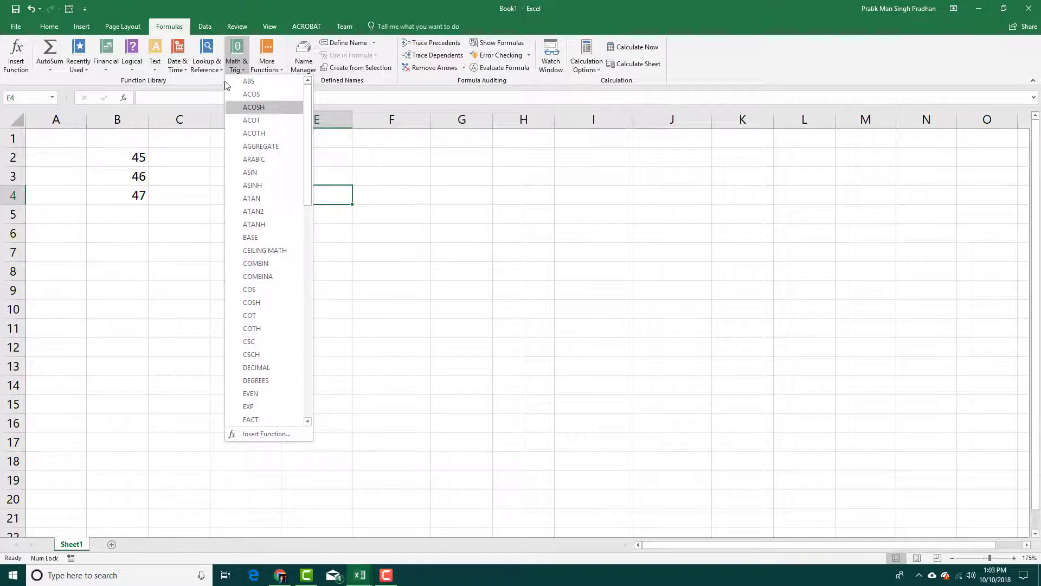
{"action": "left_click", "coordinate": [217, 64]}
{"action": "left_click", "coordinate": [215, 64]}
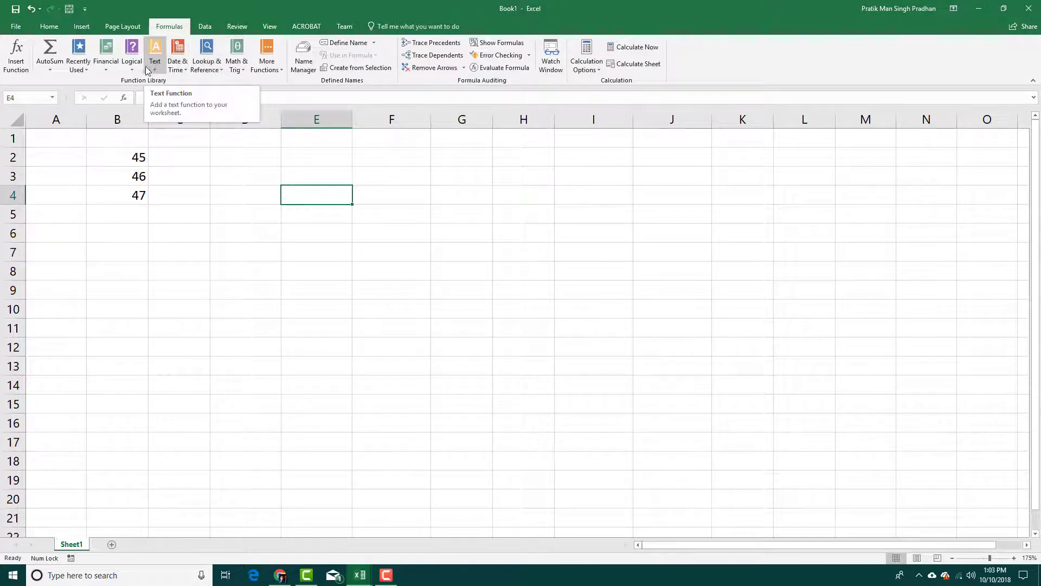
{"action": "left_click", "coordinate": [231, 243]}
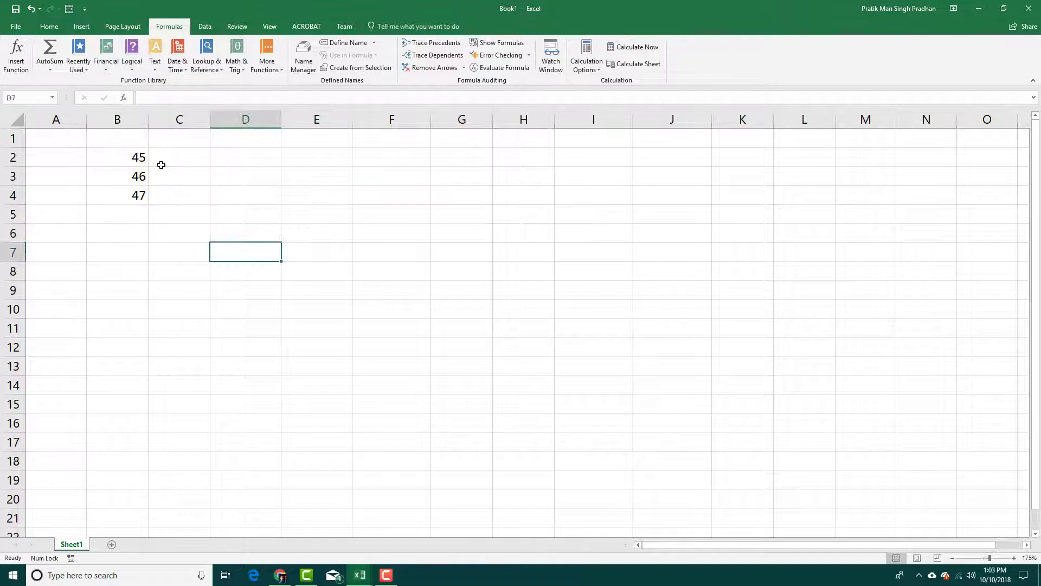
- With C2 as the target cell, search Insert Function for the RANK functions
{"action": "left_click_drag", "start_coordinate": [139, 158], "coordinate": [142, 203]}
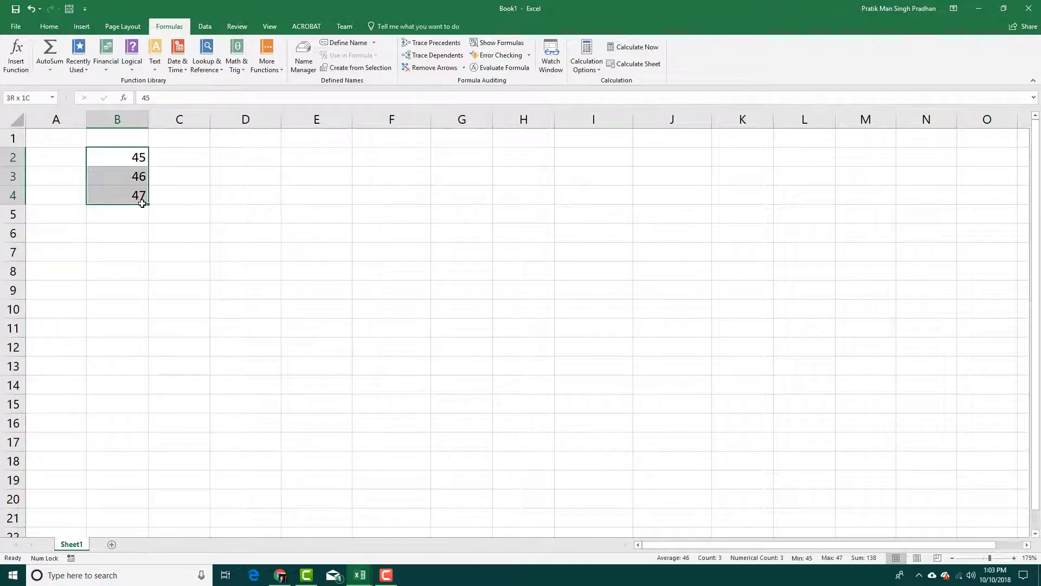
{"action": "left_click", "coordinate": [201, 158]}
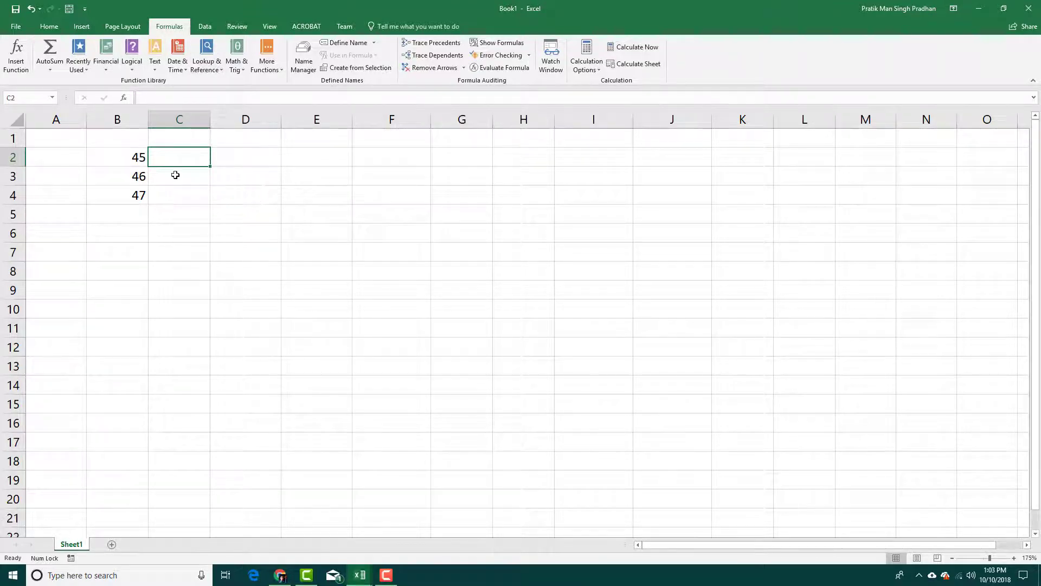
{"action": "left_click", "coordinate": [16, 61]}
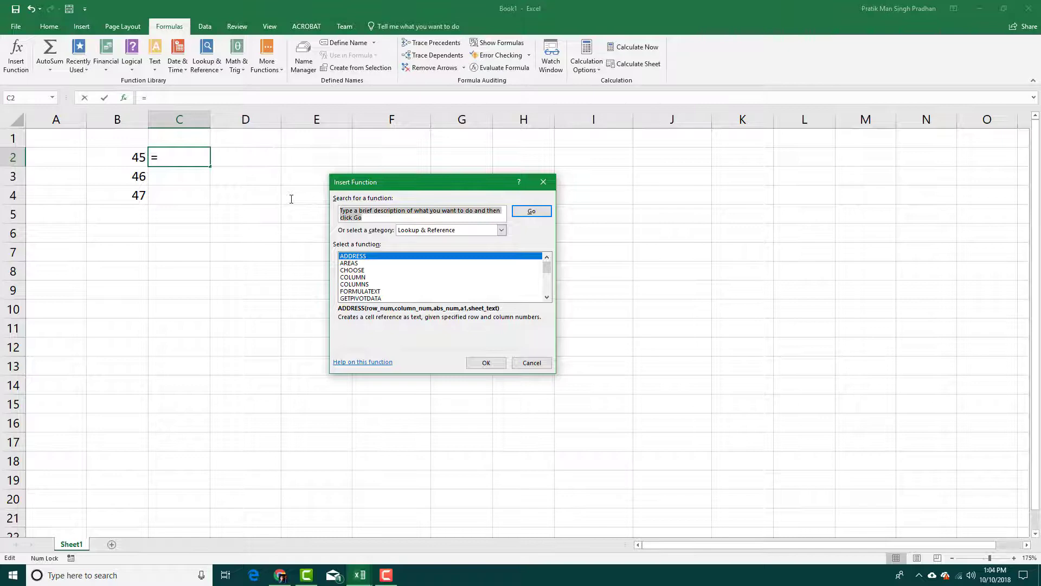
{"action": "type", "text": "rank"}
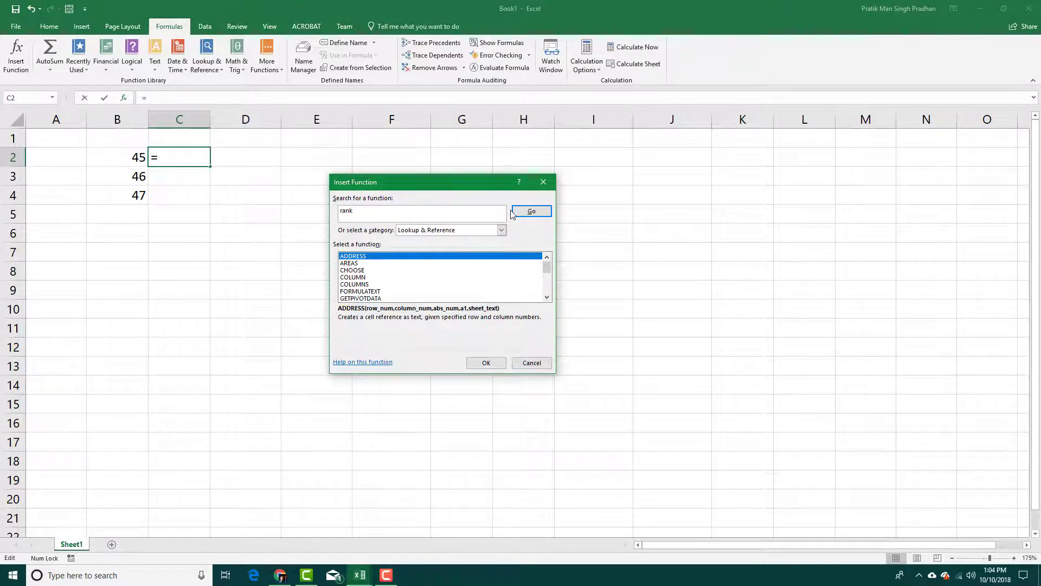
{"action": "left_click", "coordinate": [524, 212]}
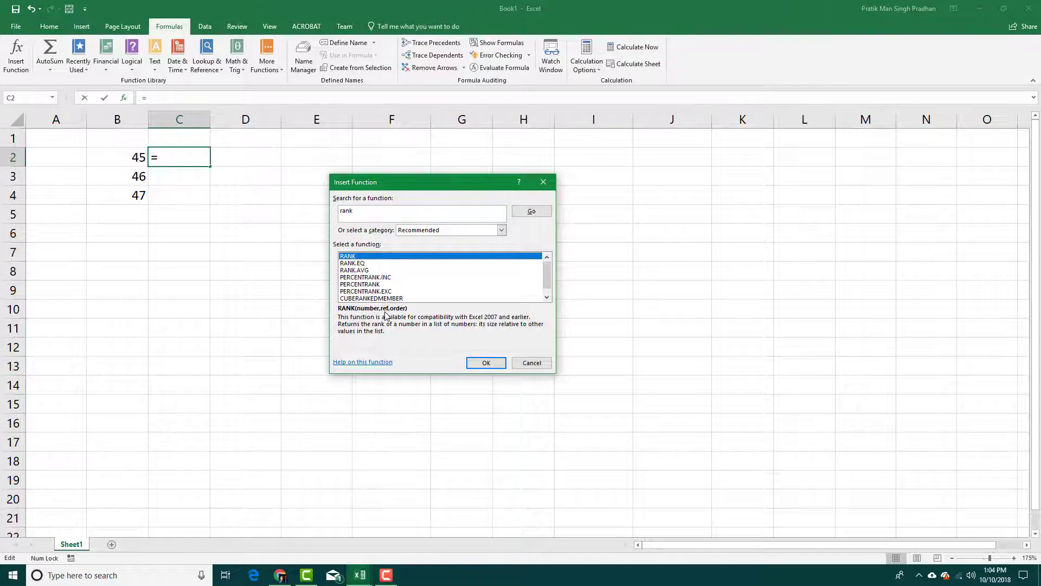
- Enter =RANK(B2,B2:B4) in C2, which returns 3 for the value 45
{"action": "left_click", "coordinate": [486, 362]}
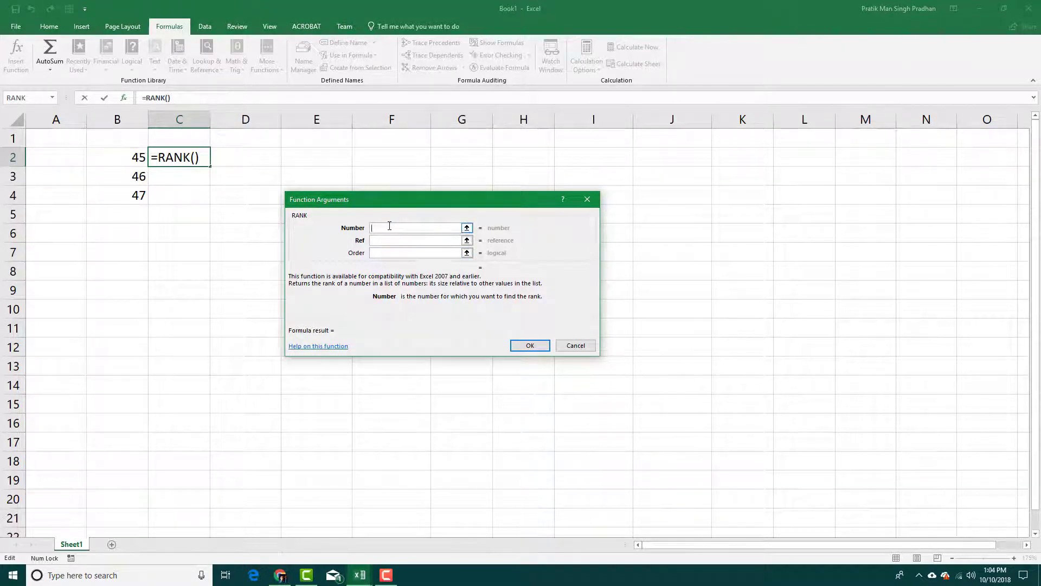
{"action": "left_click", "coordinate": [143, 157]}
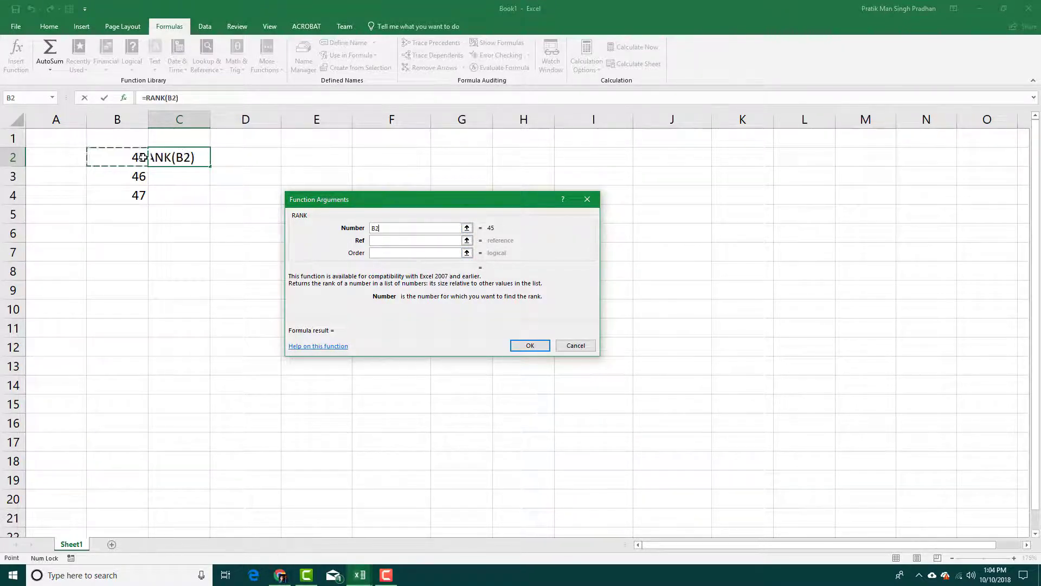
{"action": "left_click", "coordinate": [380, 240]}
{"action": "left_click_drag", "start_coordinate": [135, 153], "coordinate": [140, 196]}
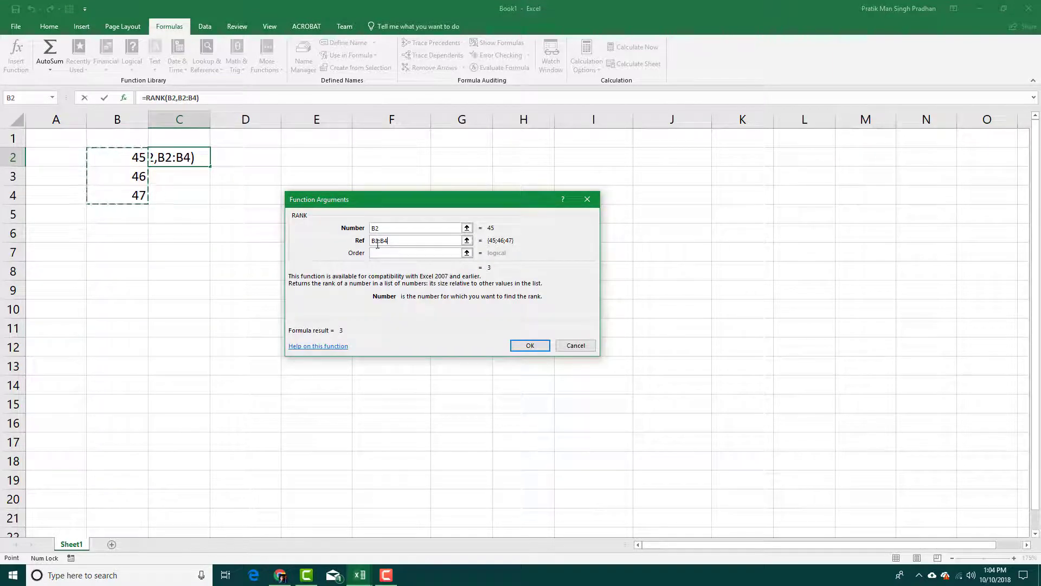
{"action": "left_click", "coordinate": [530, 345]}
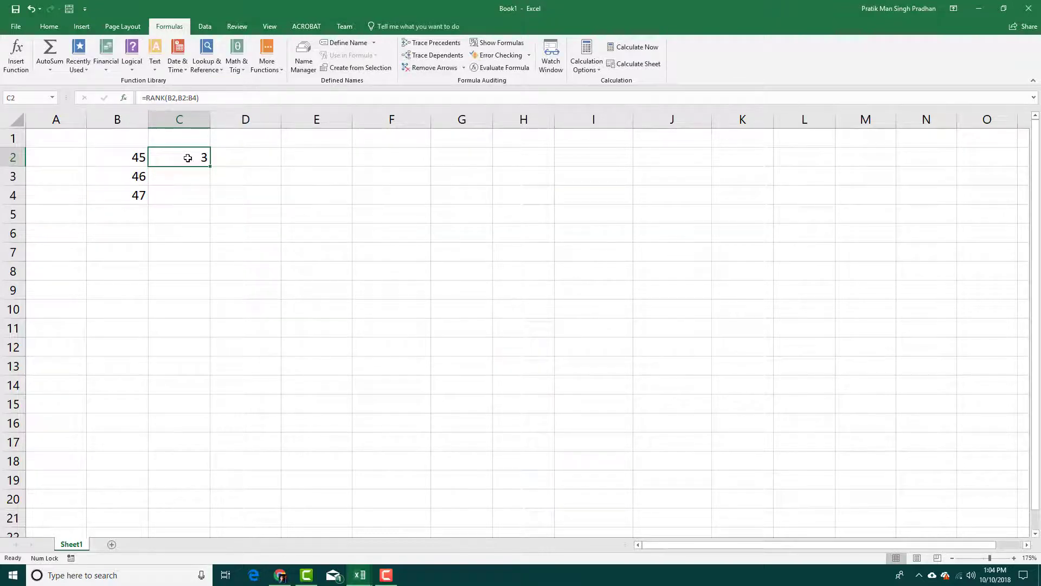
{"action": "left_click", "coordinate": [140, 158]}
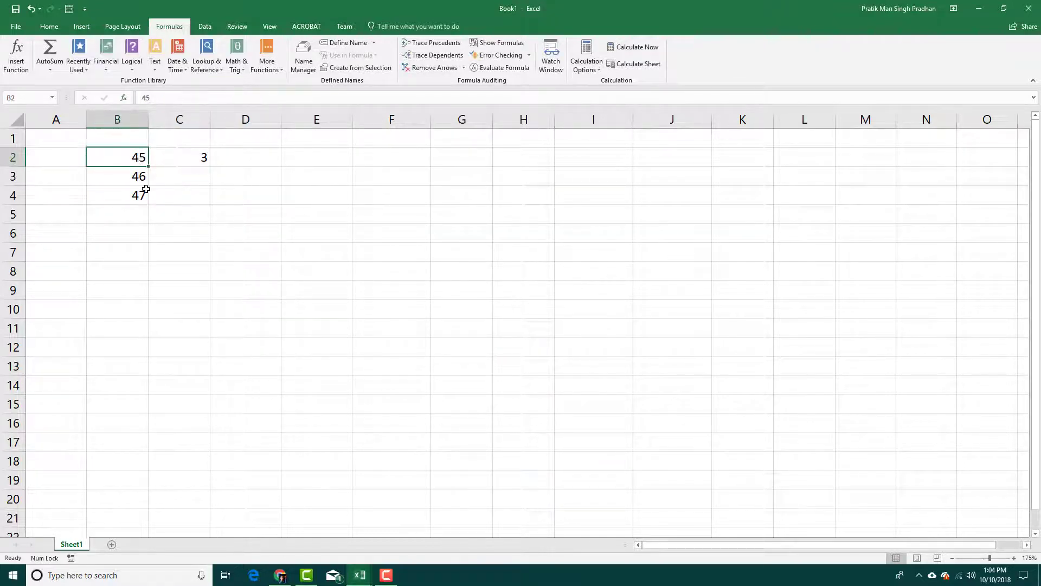
- Fill the RANK formula in C2 down to C4
{"action": "left_click", "coordinate": [206, 159]}
{"action": "left_click", "coordinate": [199, 179]}
{"action": "left_click", "coordinate": [203, 194]}
{"action": "left_click", "coordinate": [208, 157]}
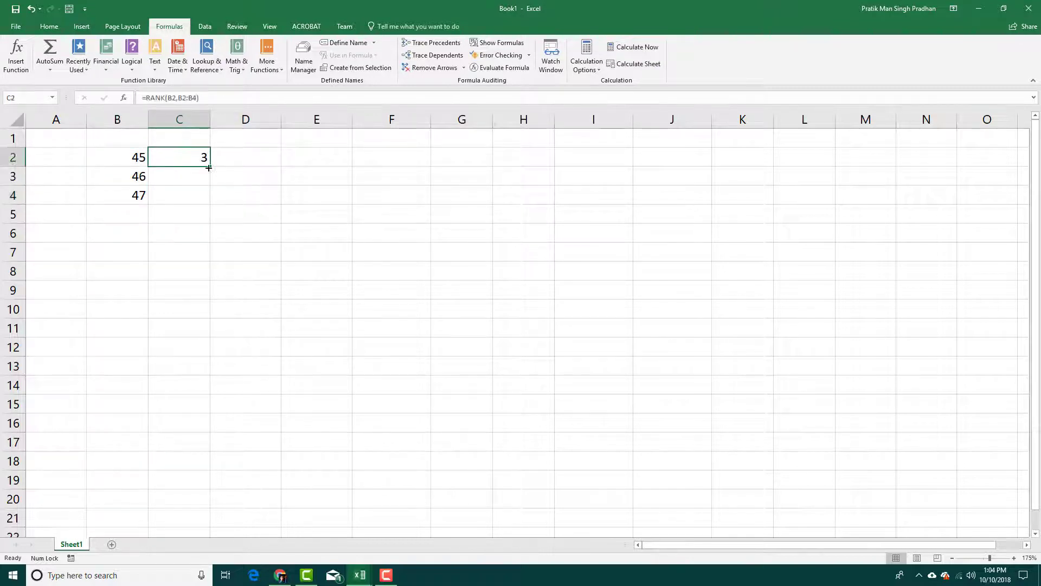
{"action": "left_click_drag", "start_coordinate": [211, 167], "coordinate": [212, 202]}
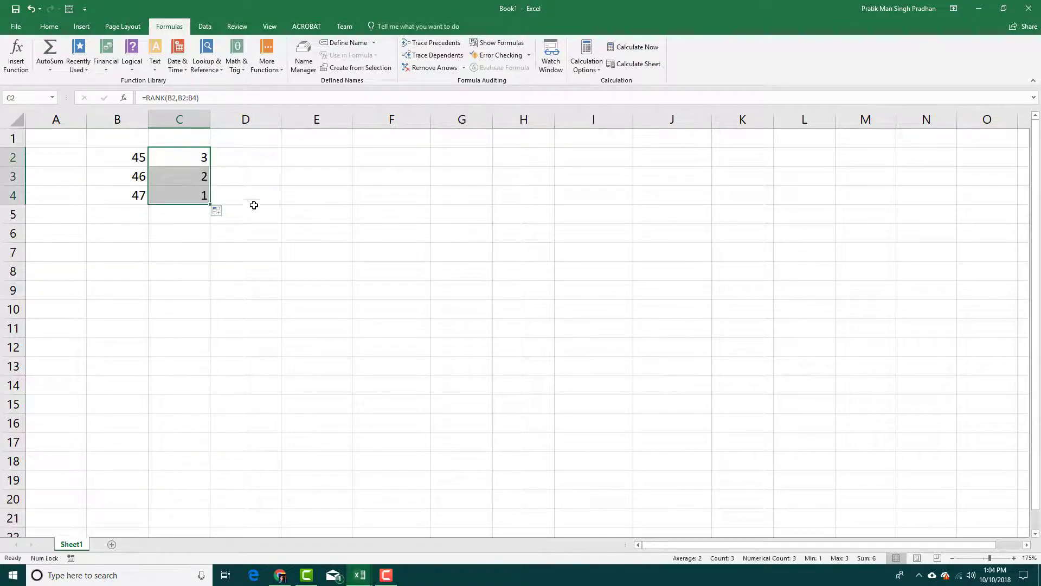
{"action": "left_click", "coordinate": [255, 196]}
- Change B3 to 56 and B4 to 34
{"action": "left_click", "coordinate": [143, 182]}
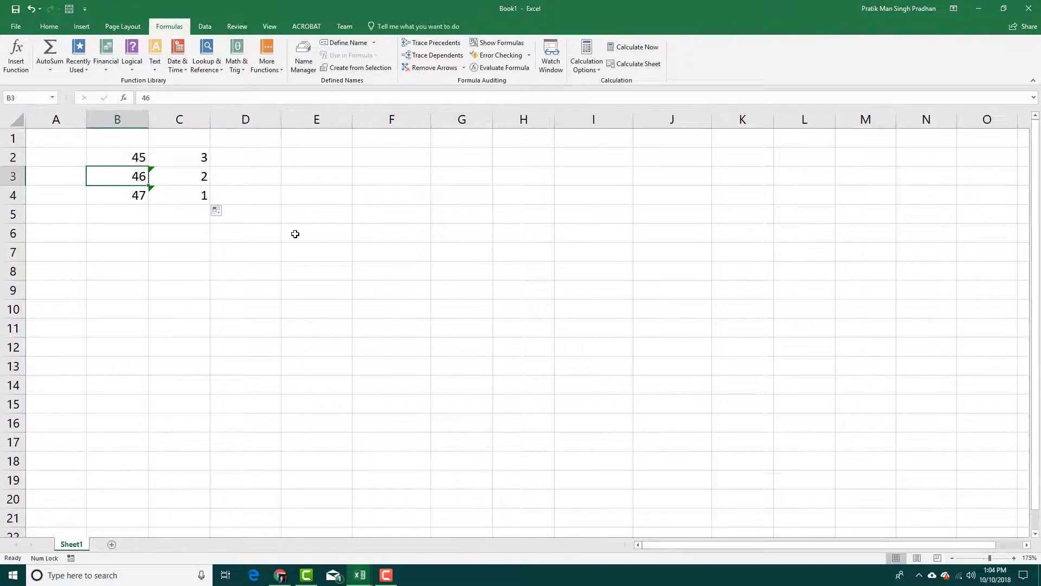
{"action": "type", "text": "56"}
{"action": "key", "text": "Tab"}
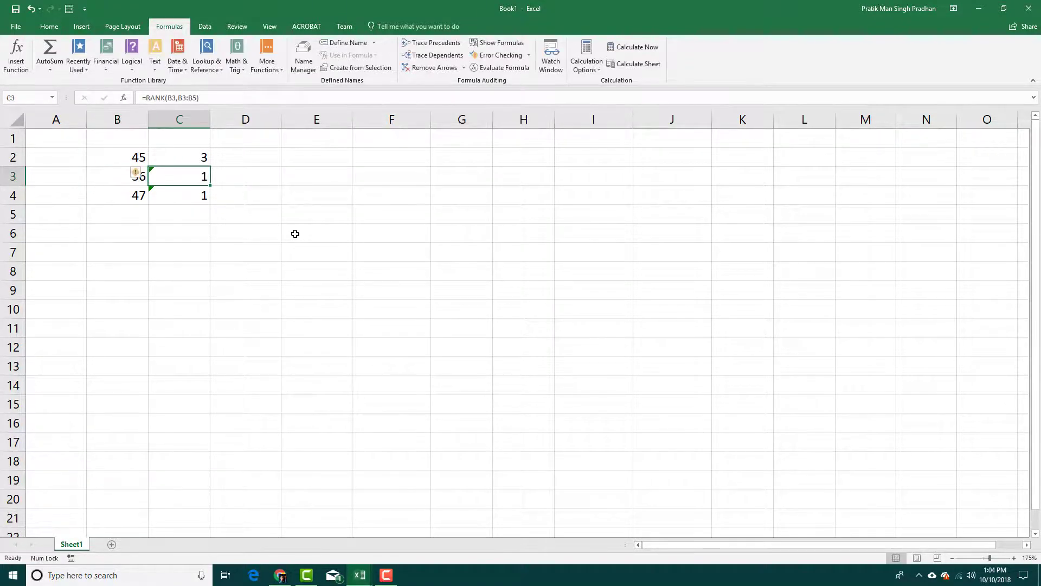
{"action": "left_click", "coordinate": [174, 235]}
{"action": "left_click", "coordinate": [145, 199]}
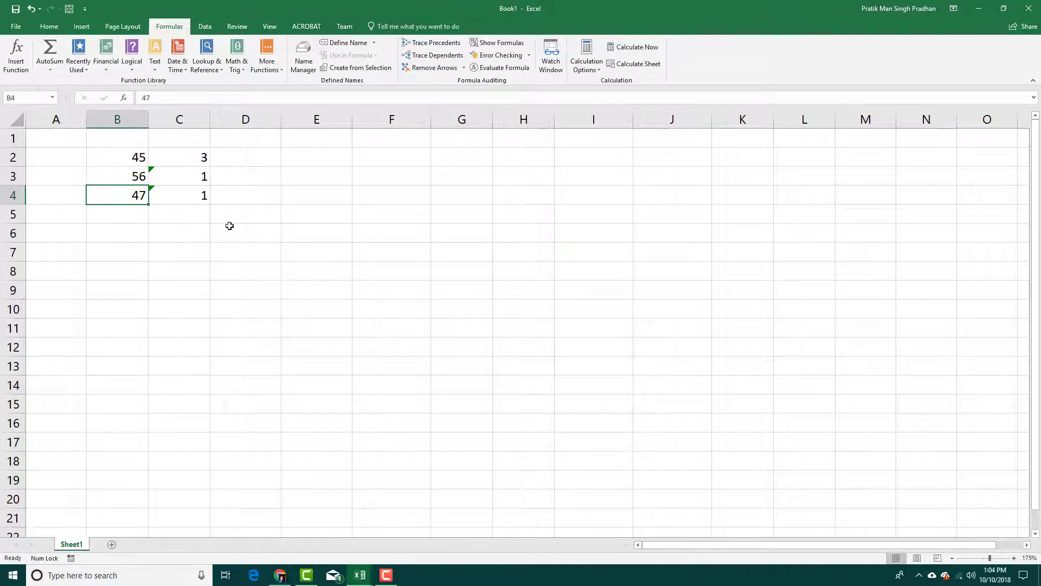
{"action": "type", "text": "34"}
{"action": "key", "text": "Tab"}
{"action": "key", "text": "Left"}
{"action": "left_click", "coordinate": [201, 172]}
- Refill C2's formula to C4 and inspect the shifted ranges, e.g. B4:B6 in C4
{"action": "left_click", "coordinate": [201, 150]}
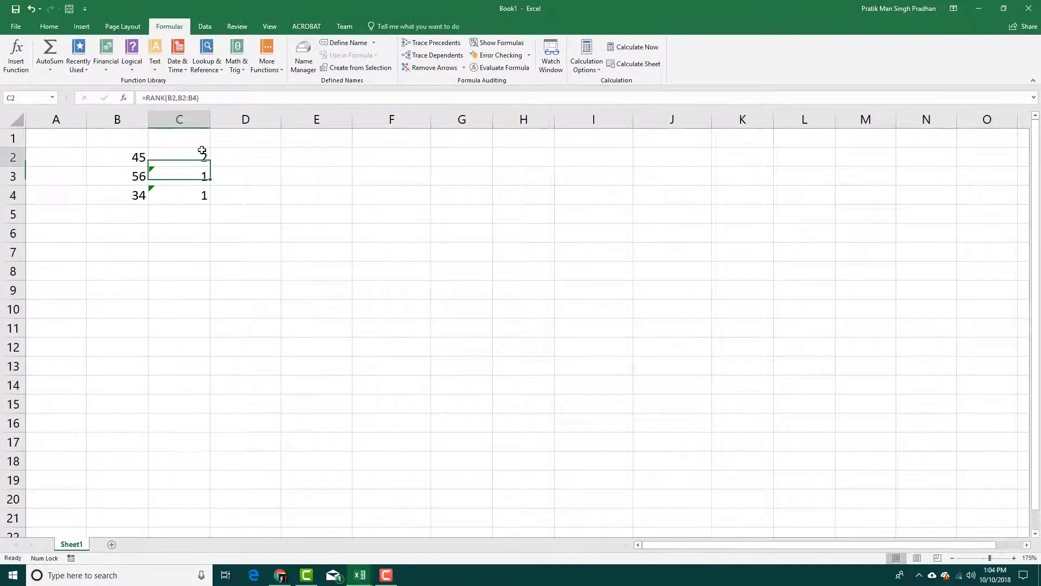
{"action": "left_click_drag", "start_coordinate": [210, 166], "coordinate": [211, 204]}
{"action": "left_click", "coordinate": [253, 201]}
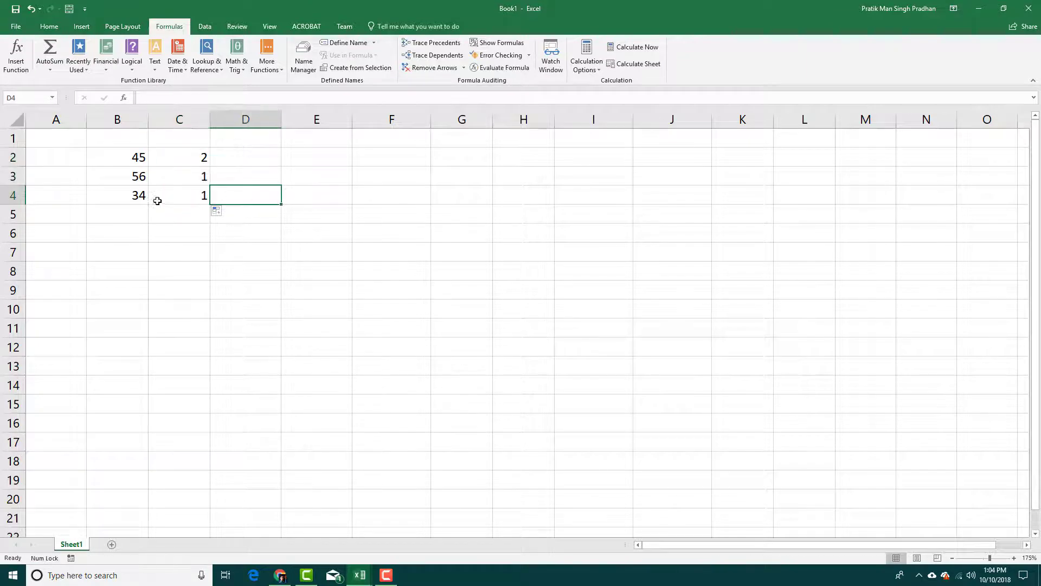
{"action": "left_click", "coordinate": [145, 172]}
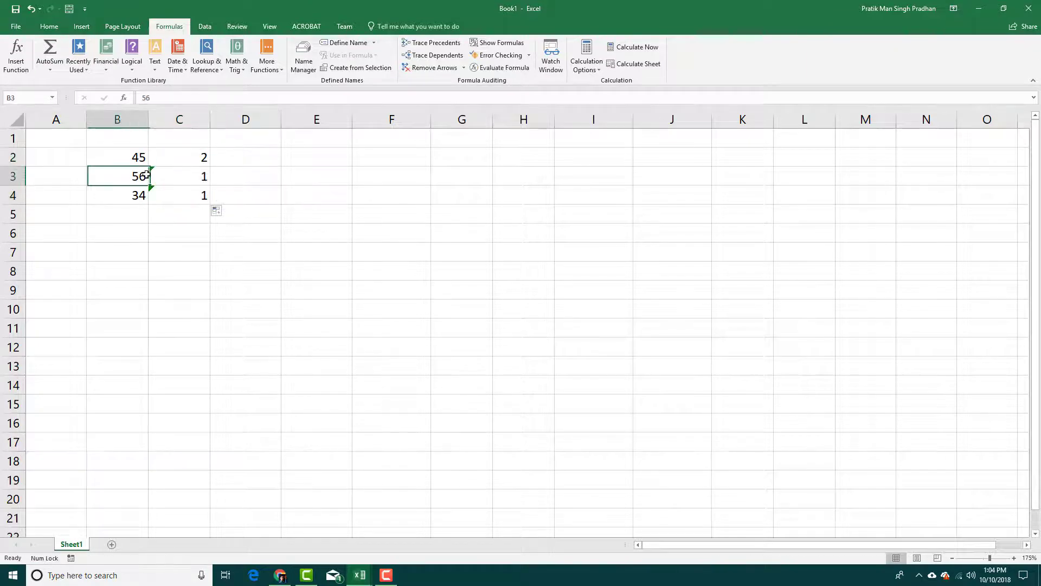
{"action": "left_click", "coordinate": [192, 202]}
{"action": "left_click", "coordinate": [193, 169]}
{"action": "left_click", "coordinate": [202, 155]}
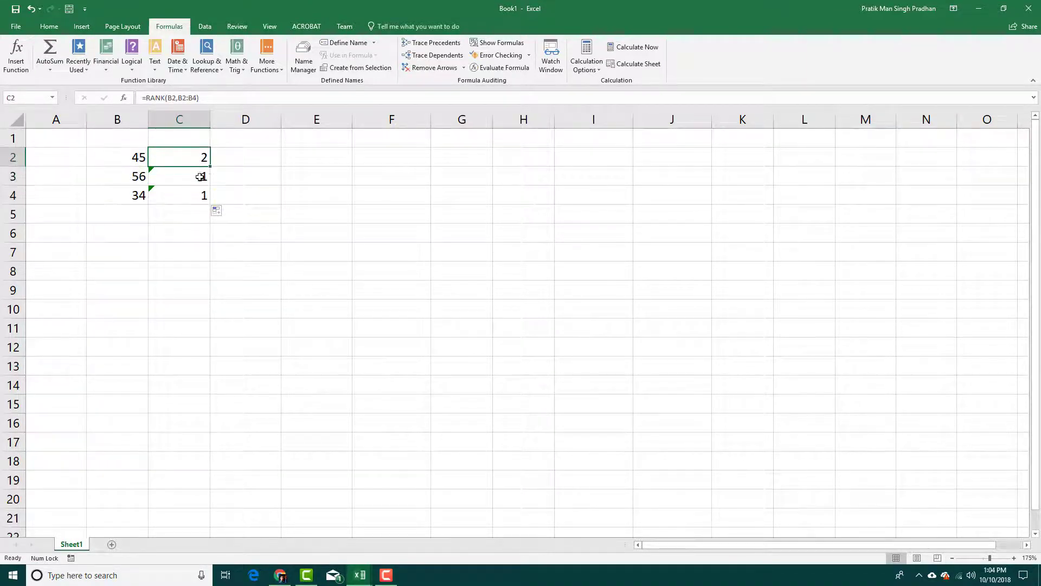
{"action": "left_click", "coordinate": [204, 175]}
{"action": "left_click", "coordinate": [201, 195]}
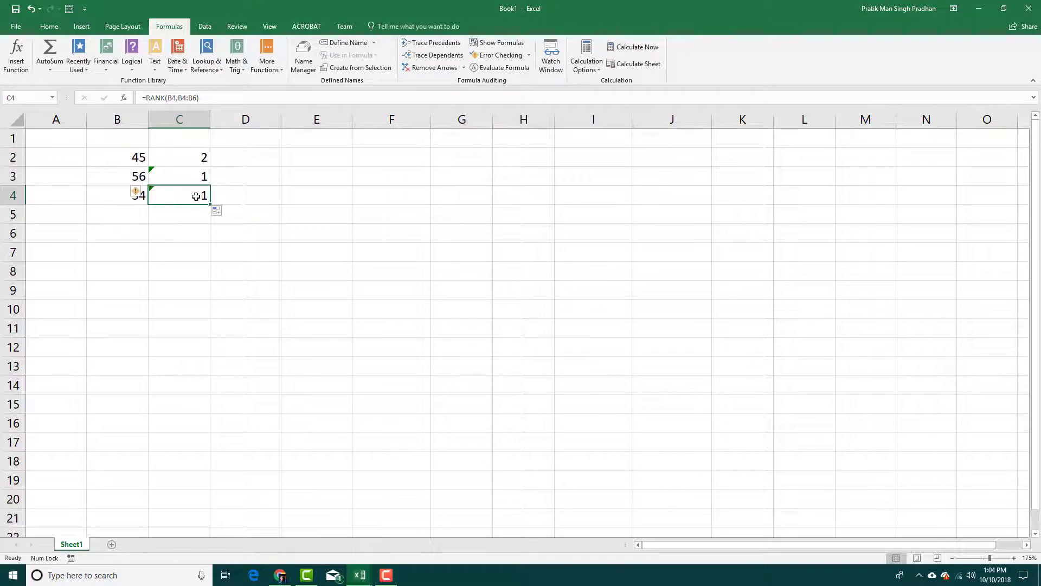
{"action": "left_click", "coordinate": [144, 160]}
{"action": "left_click", "coordinate": [171, 158]}
{"action": "left_click", "coordinate": [143, 157]}
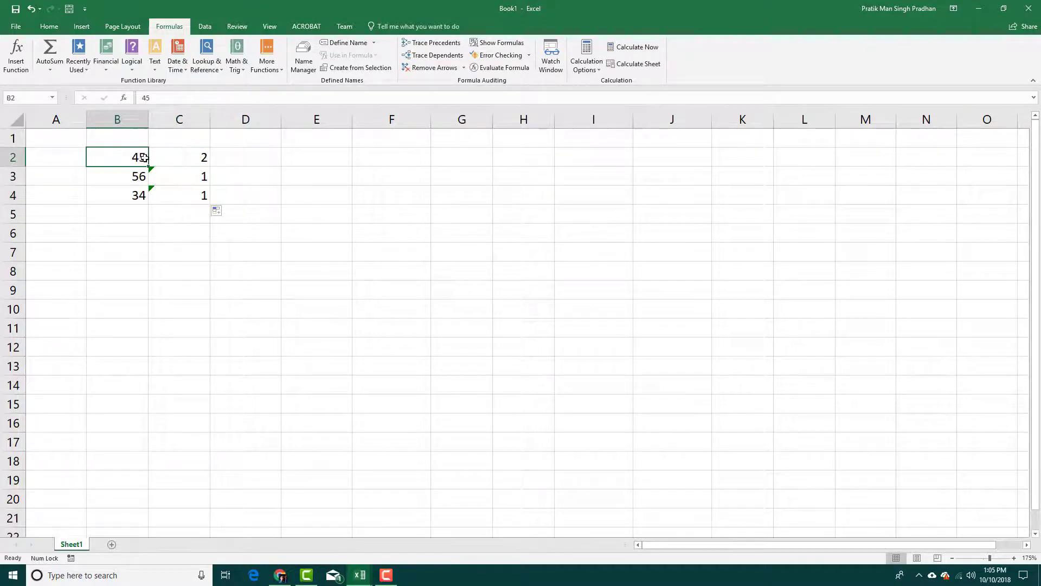
- Edit C2's formula to =RANK(B2,B:B), using the whole of column B
{"action": "left_click", "coordinate": [197, 159]}
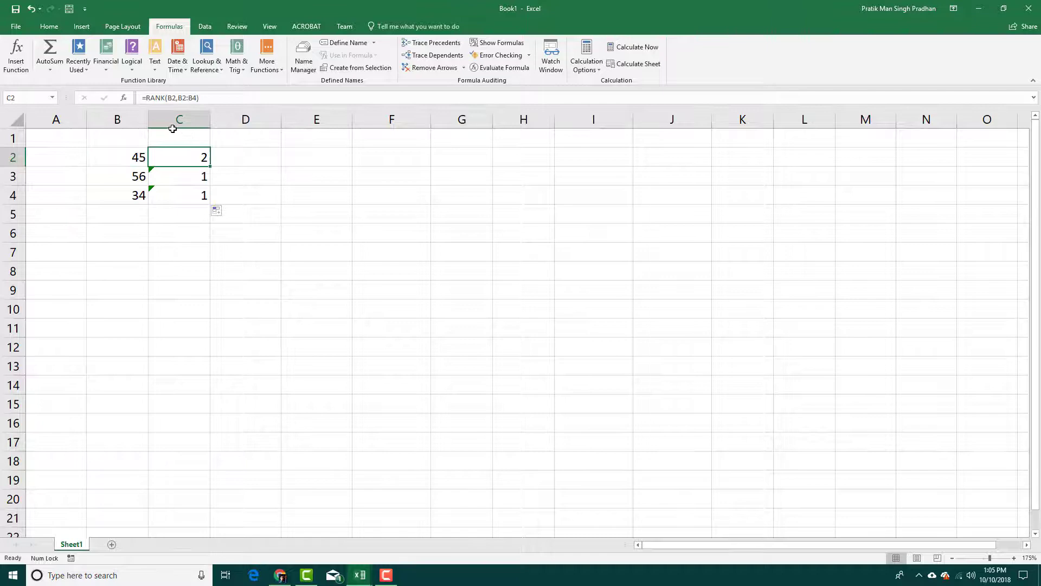
{"action": "left_click_drag", "start_coordinate": [179, 98], "coordinate": [194, 98]}
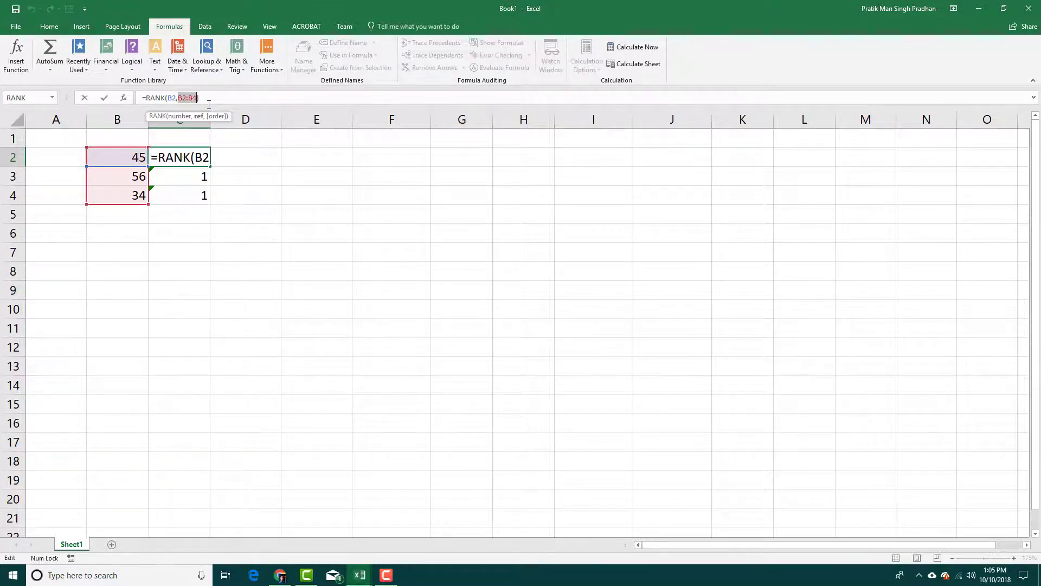
{"action": "key", "text": "BackSpace"}
{"action": "left_click", "coordinate": [126, 121]}
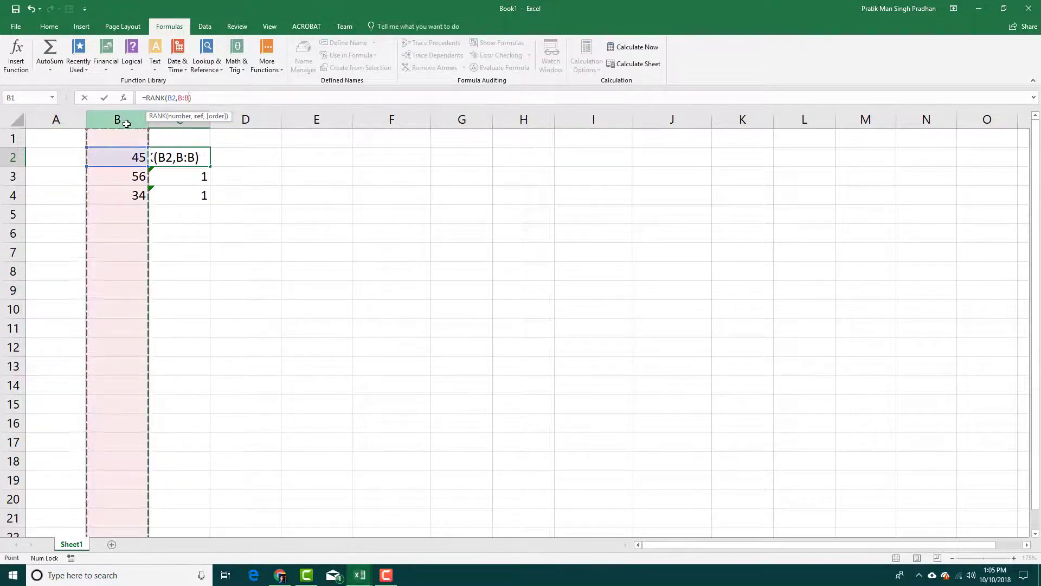
{"action": "key", "text": "Return"}
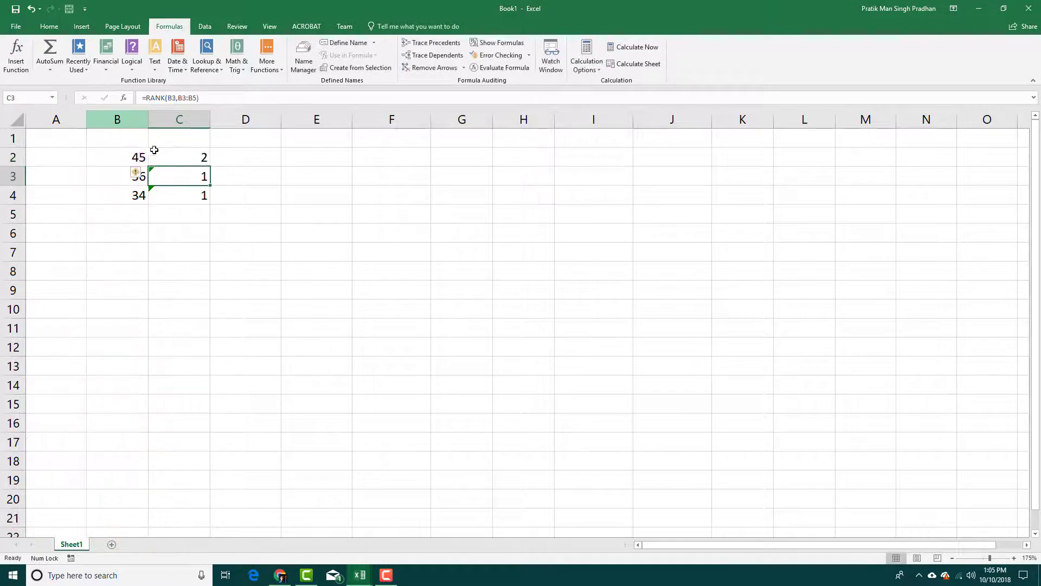
- Fill the whole-column RANK formula from C2 down to C4, giving 2, 1, 3
{"action": "left_click", "coordinate": [205, 157]}
{"action": "left_click_drag", "start_coordinate": [210, 168], "coordinate": [210, 169]}
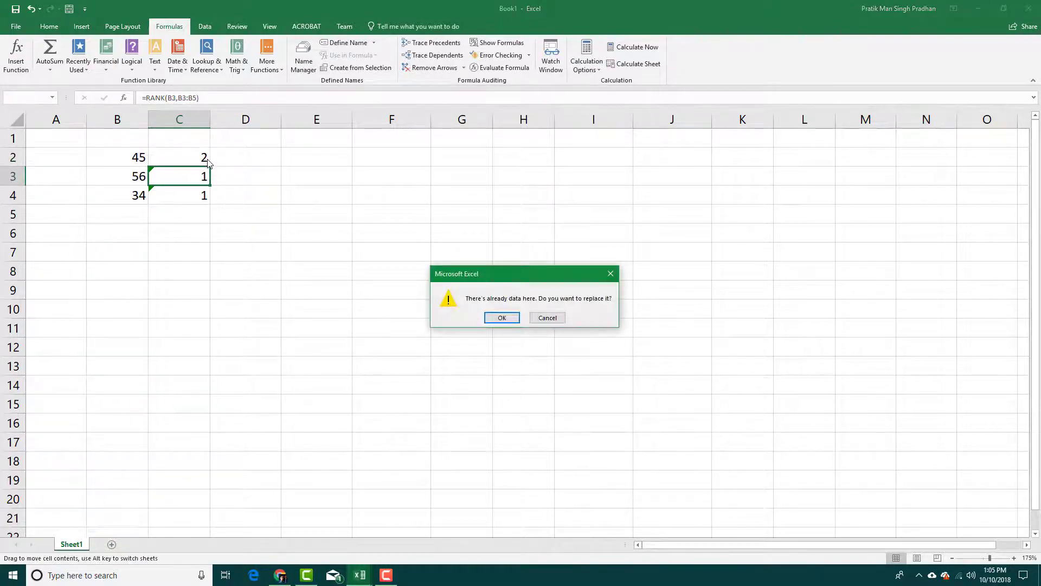
{"action": "left_click", "coordinate": [548, 325]}
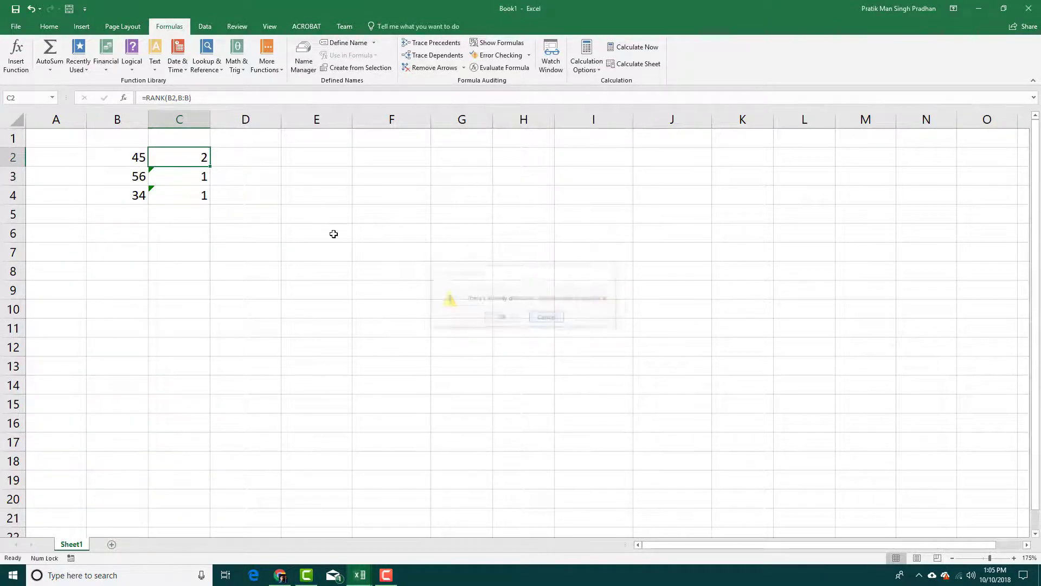
{"action": "left_click", "coordinate": [139, 155]}
{"action": "left_click", "coordinate": [183, 154]}
{"action": "left_click_drag", "start_coordinate": [209, 166], "coordinate": [209, 202]}
{"action": "left_click", "coordinate": [261, 191]}
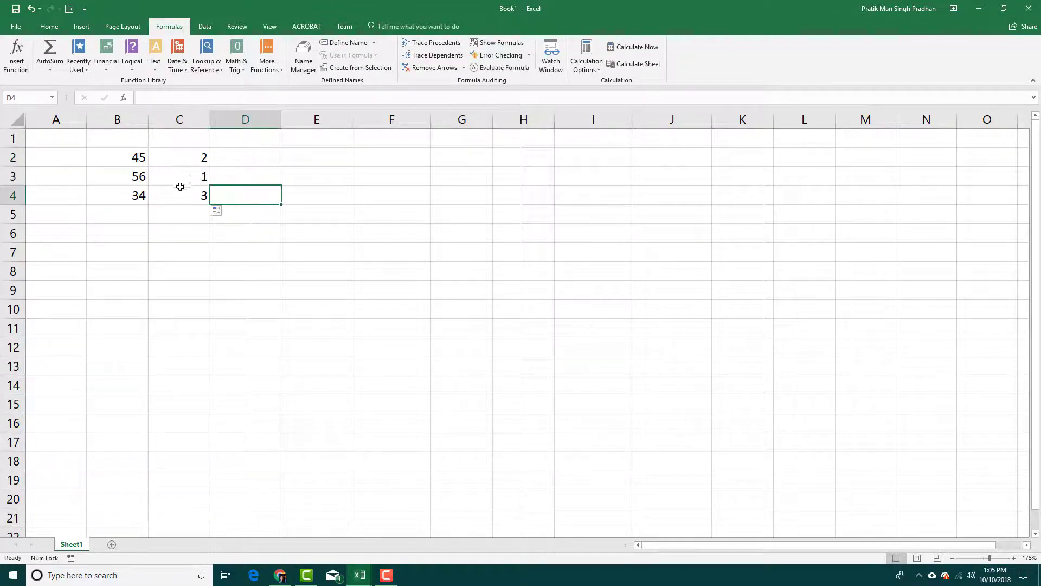
- Enter 67 in B3 and 100 in B4, updating the ranks to 3, 2, 1
{"action": "left_click", "coordinate": [134, 181]}
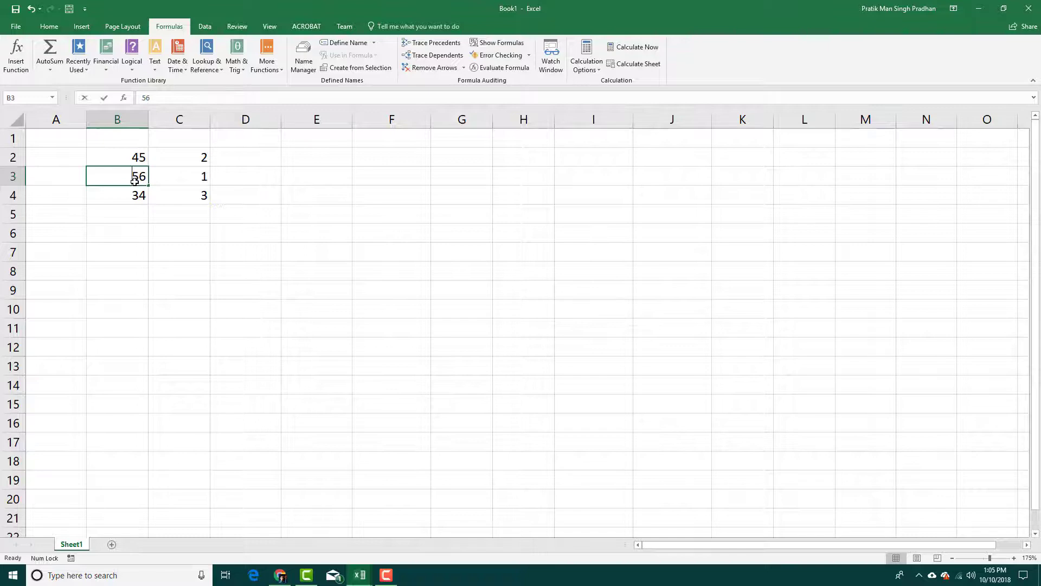
{"action": "type", "text": "67"}
{"action": "key", "text": "Tab"}
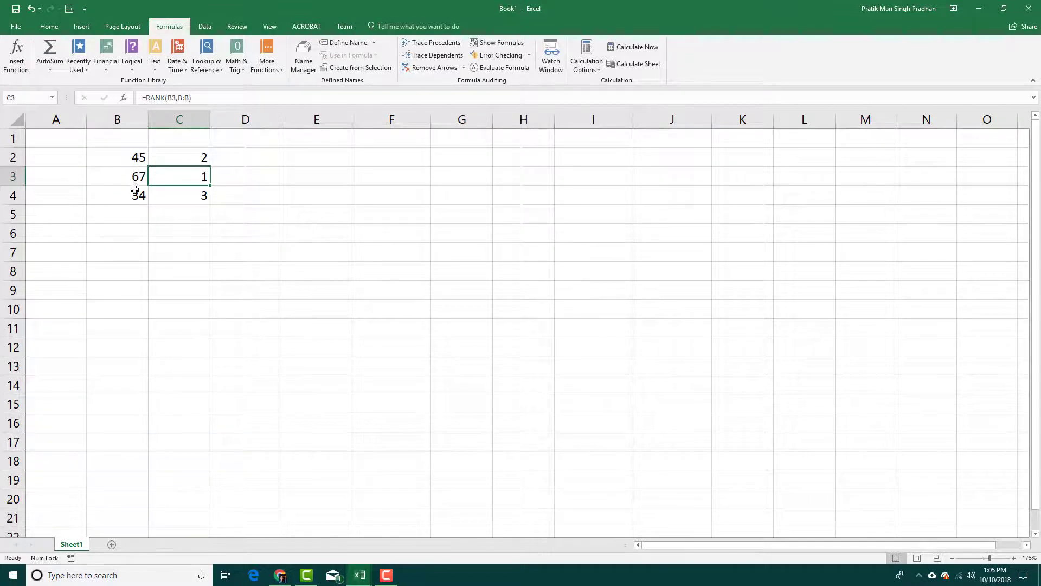
{"action": "left_click", "coordinate": [134, 190]}
{"action": "type", "text": "100"}
{"action": "key", "text": "Tab"}
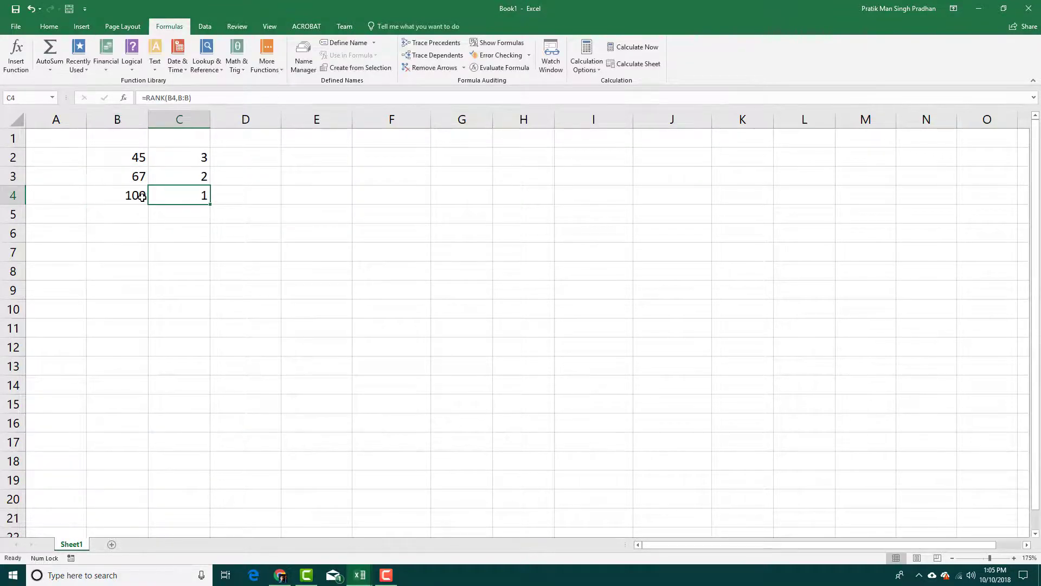
{"action": "left_click", "coordinate": [203, 162]}
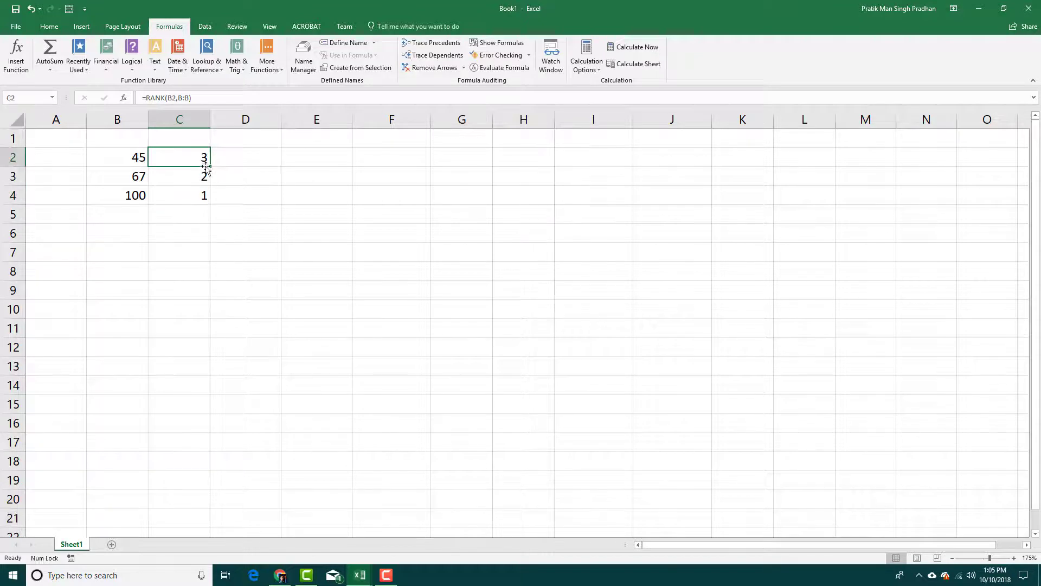
- Type the sample text 'sdkhfjhd' into cell E3
{"action": "left_click", "coordinate": [333, 205]}
{"action": "left_click", "coordinate": [321, 176]}
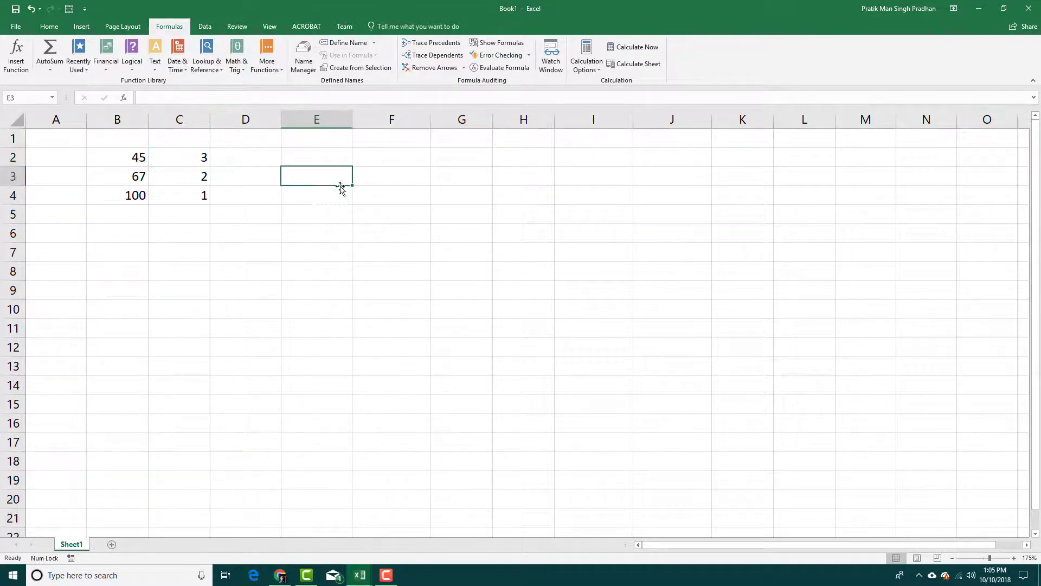
{"action": "type", "text": "sdkhfjhd"}
{"action": "left_click", "coordinate": [374, 199]}
{"action": "left_click", "coordinate": [317, 180]}
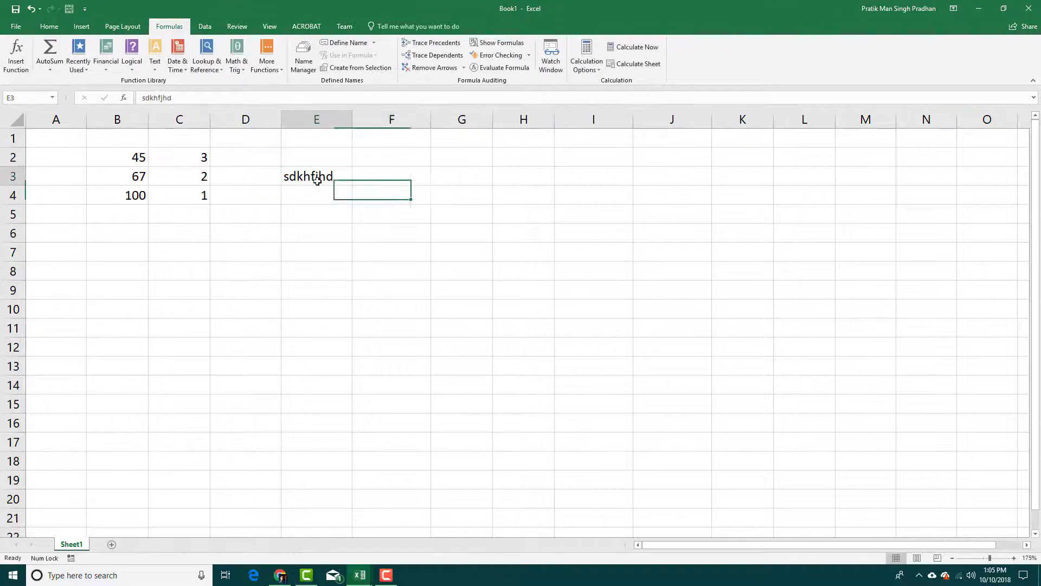
{"action": "left_click", "coordinate": [374, 179]}
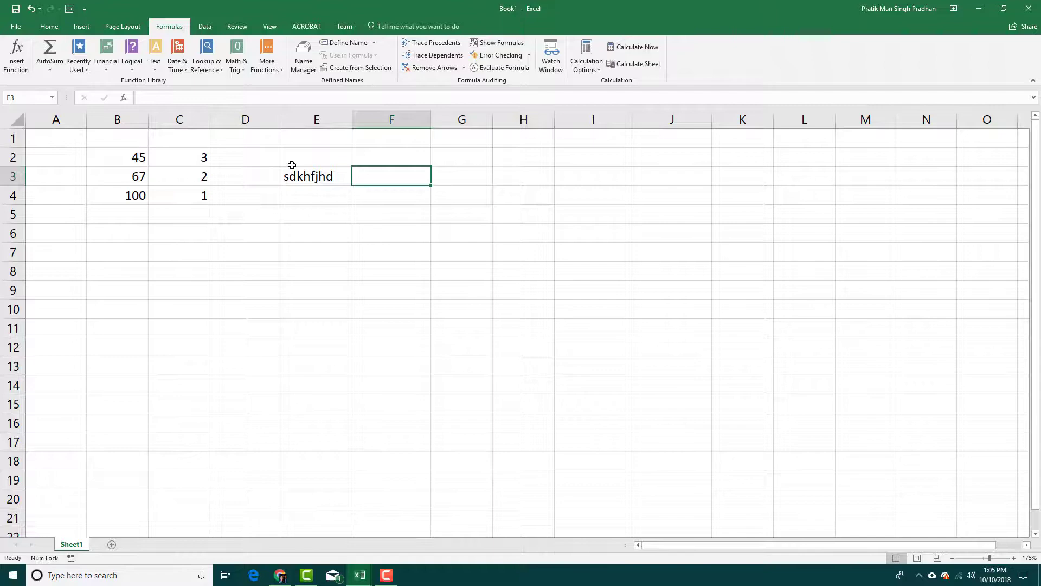
- Enter =UPPER(E3) in F3 from the Text functions, showing SDKHFJHD
{"action": "left_click", "coordinate": [153, 65]}
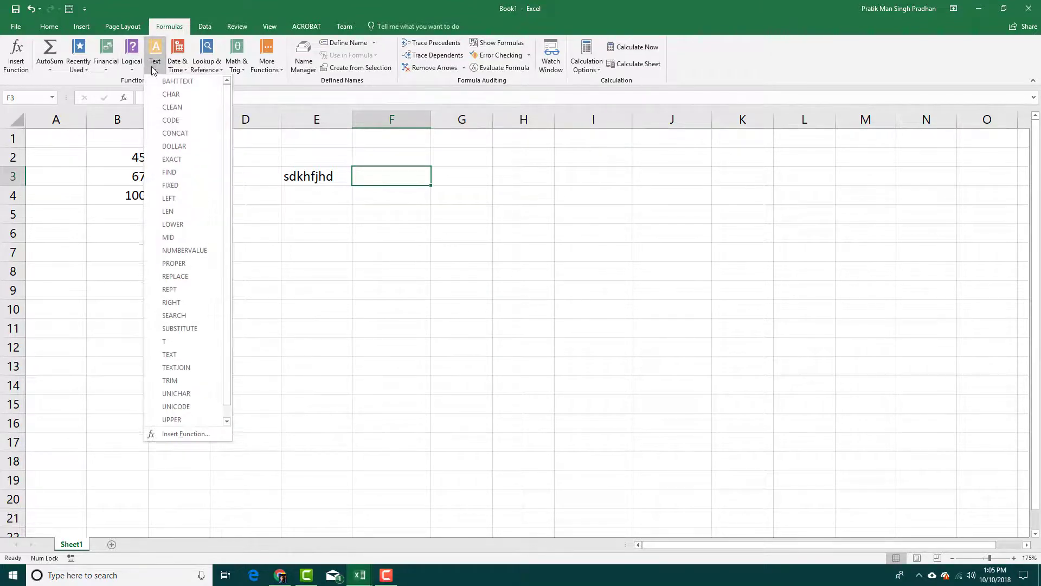
{"action": "left_click", "coordinate": [184, 420]}
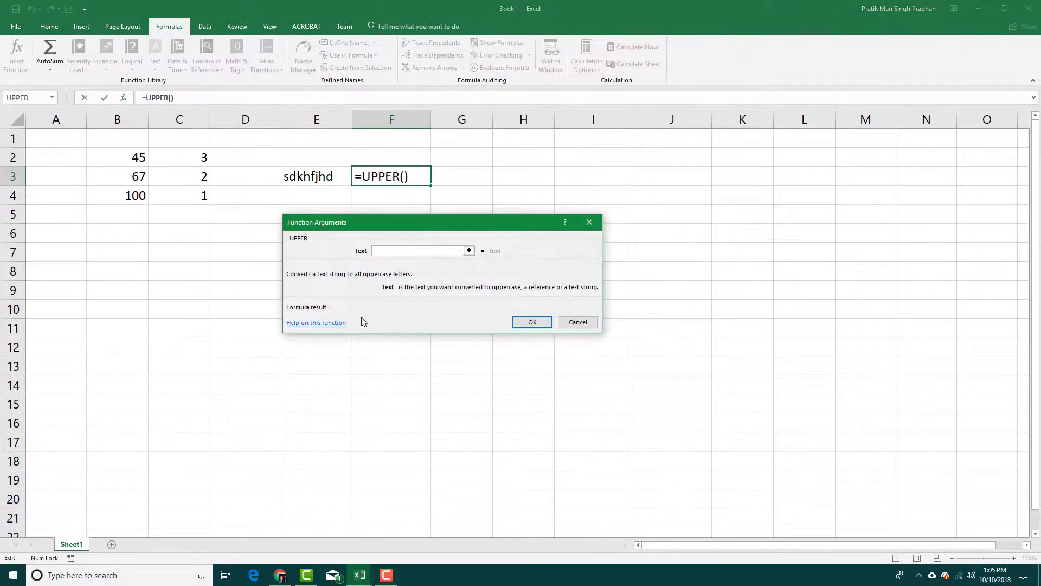
{"action": "left_click", "coordinate": [314, 178]}
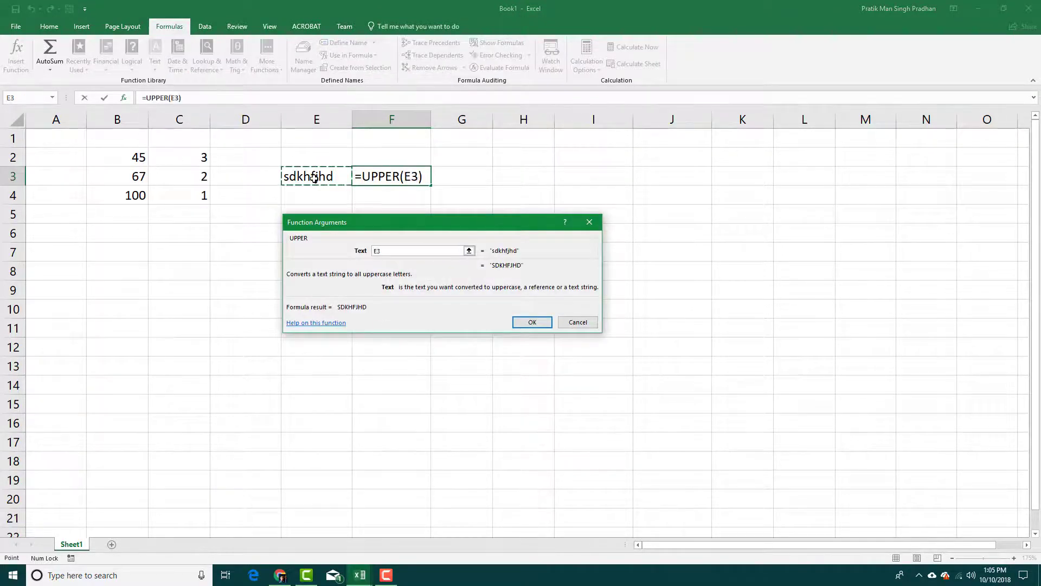
{"action": "left_click", "coordinate": [533, 323]}
{"action": "left_click", "coordinate": [333, 178]}
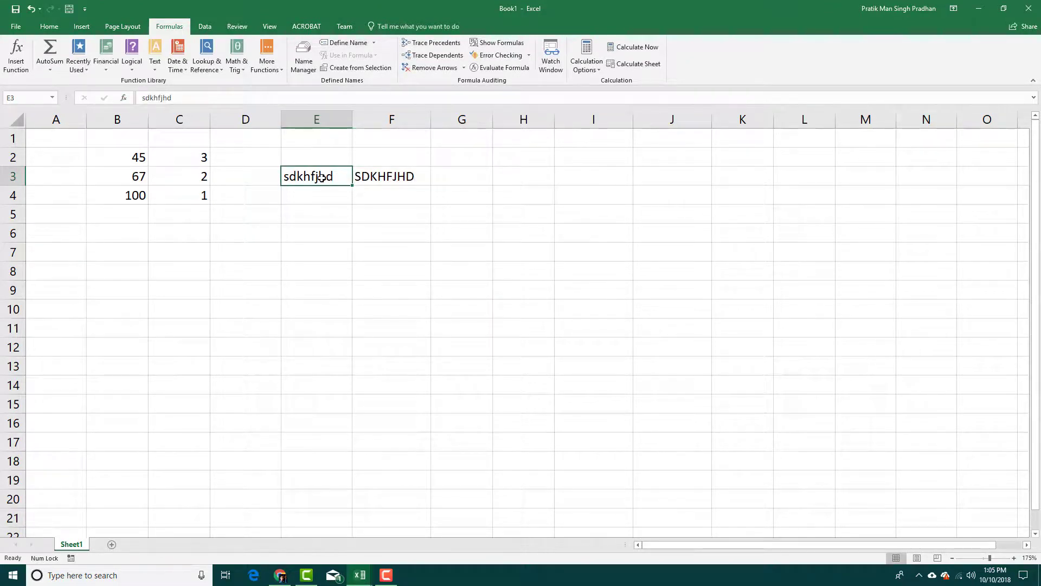
- Type 'TutorTube' into E3 and check that F3 shows TUTORTUBE
{"action": "type", "text": "Tut"}
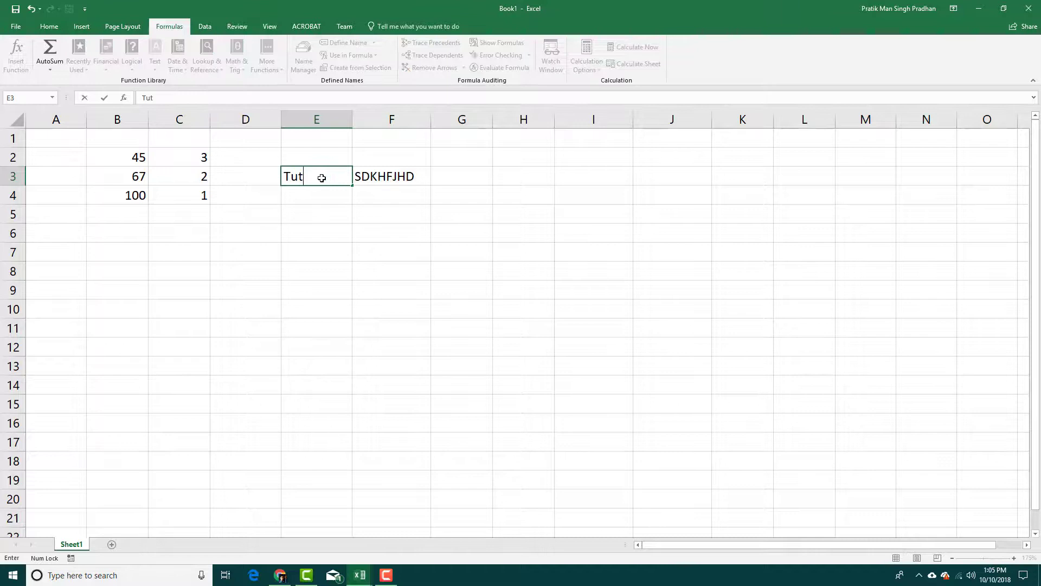
{"action": "type", "text": "orTube"}
{"action": "key", "text": "Return"}
{"action": "left_click", "coordinate": [413, 179]}
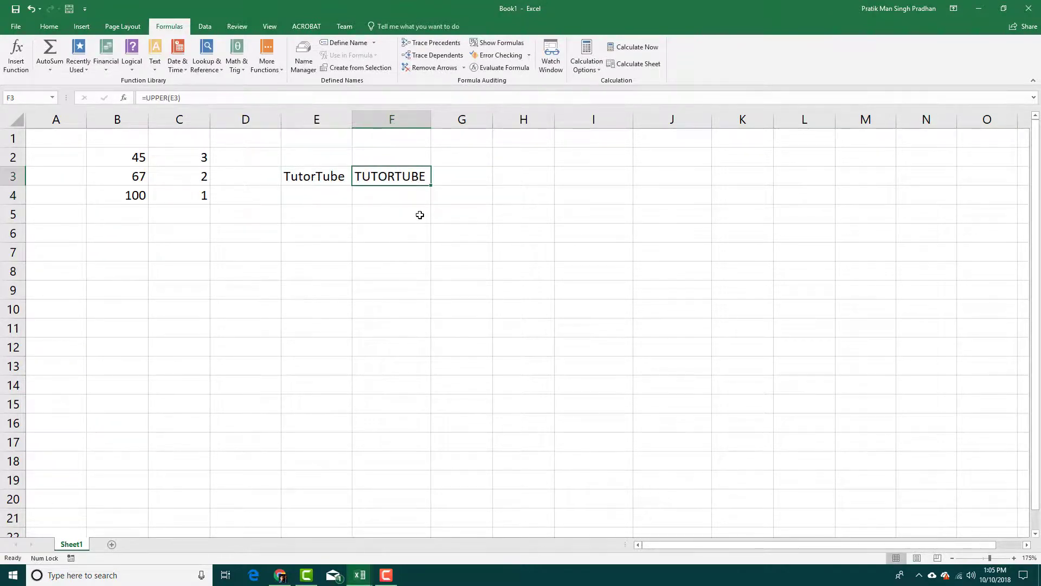
{"action": "left_click", "coordinate": [420, 215]}
{"action": "left_click", "coordinate": [385, 174]}
{"action": "left_click", "coordinate": [327, 213]}
{"action": "left_click", "coordinate": [291, 187]}
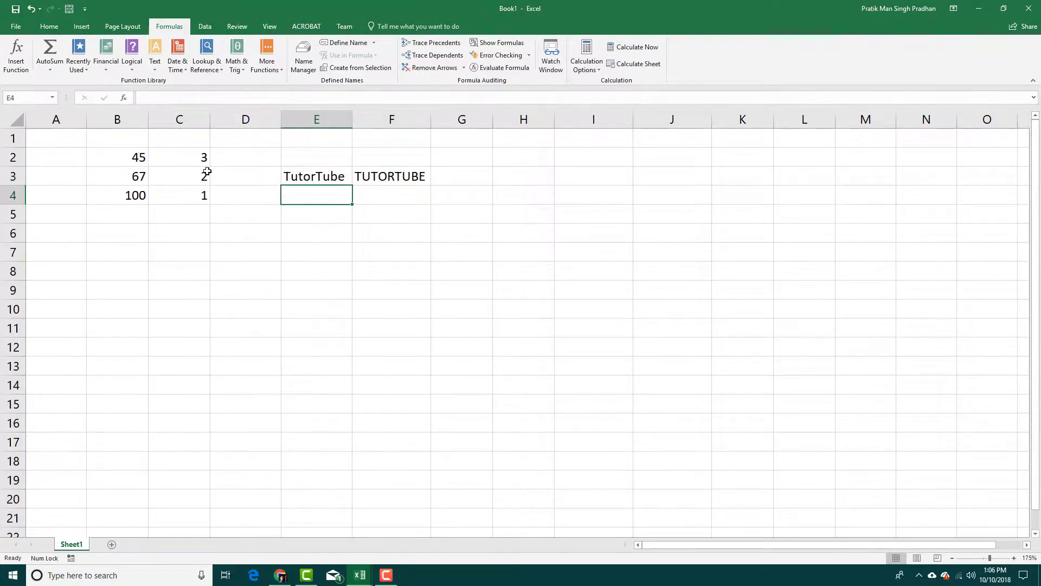
{"action": "left_click", "coordinate": [106, 68]}
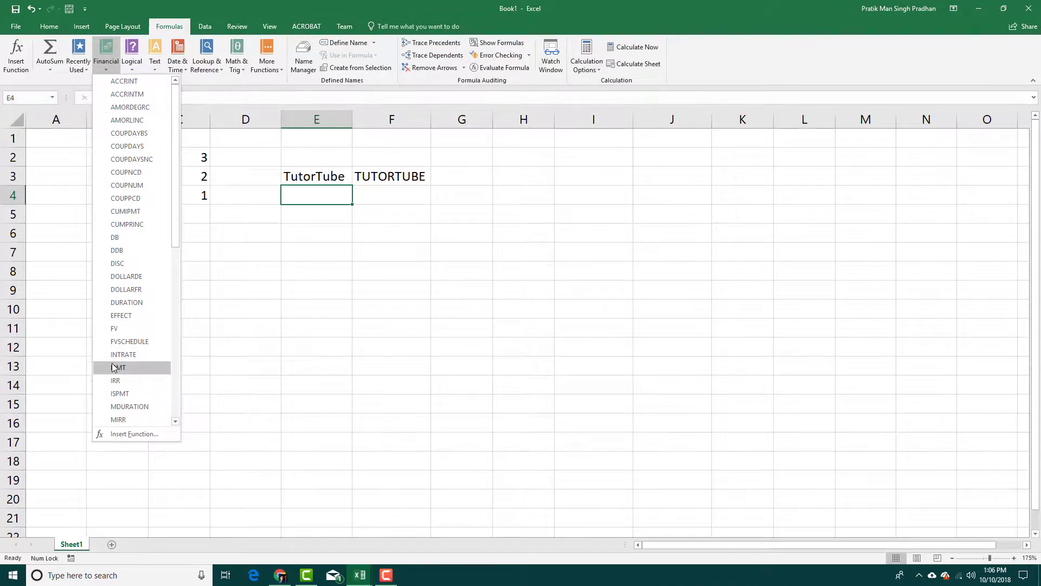
{"action": "left_click", "coordinate": [131, 70]}
{"action": "left_click", "coordinate": [130, 70]}
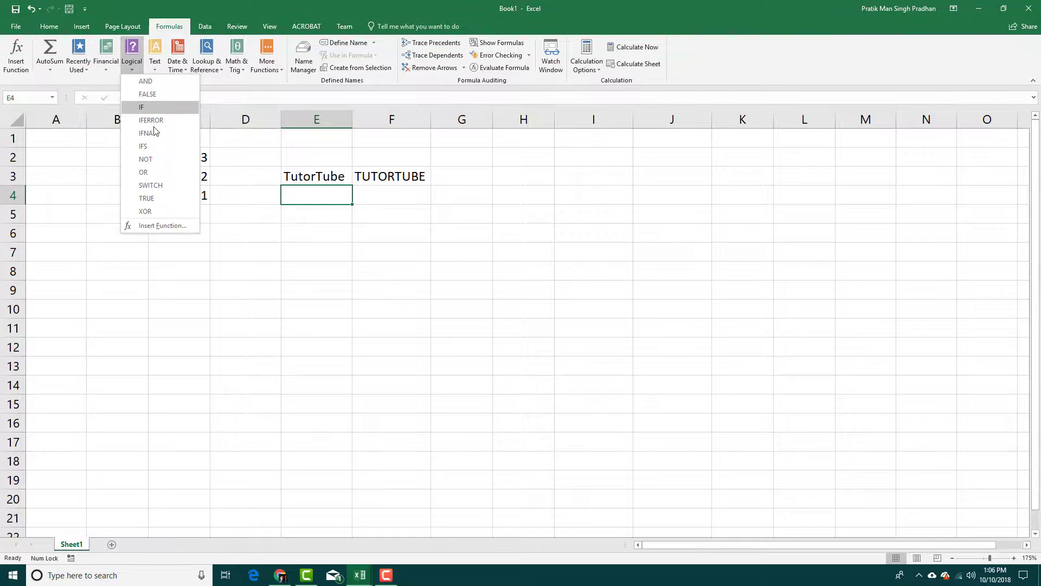
{"action": "left_click", "coordinate": [157, 68]}
{"action": "left_click", "coordinate": [178, 68]}
{"action": "left_click", "coordinate": [178, 68]}
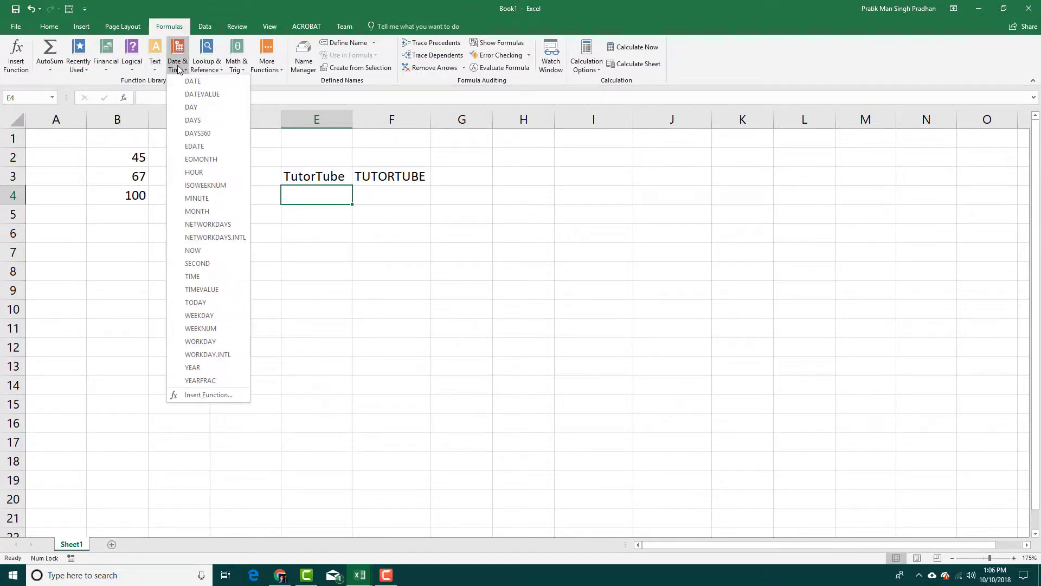
{"action": "left_click", "coordinate": [213, 63]}
{"action": "left_click", "coordinate": [213, 63]}
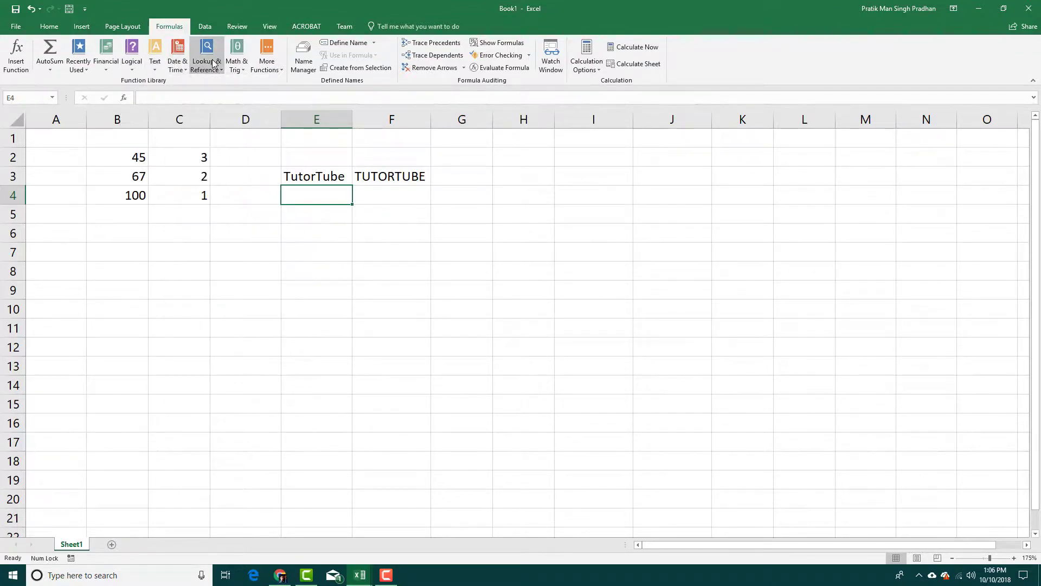